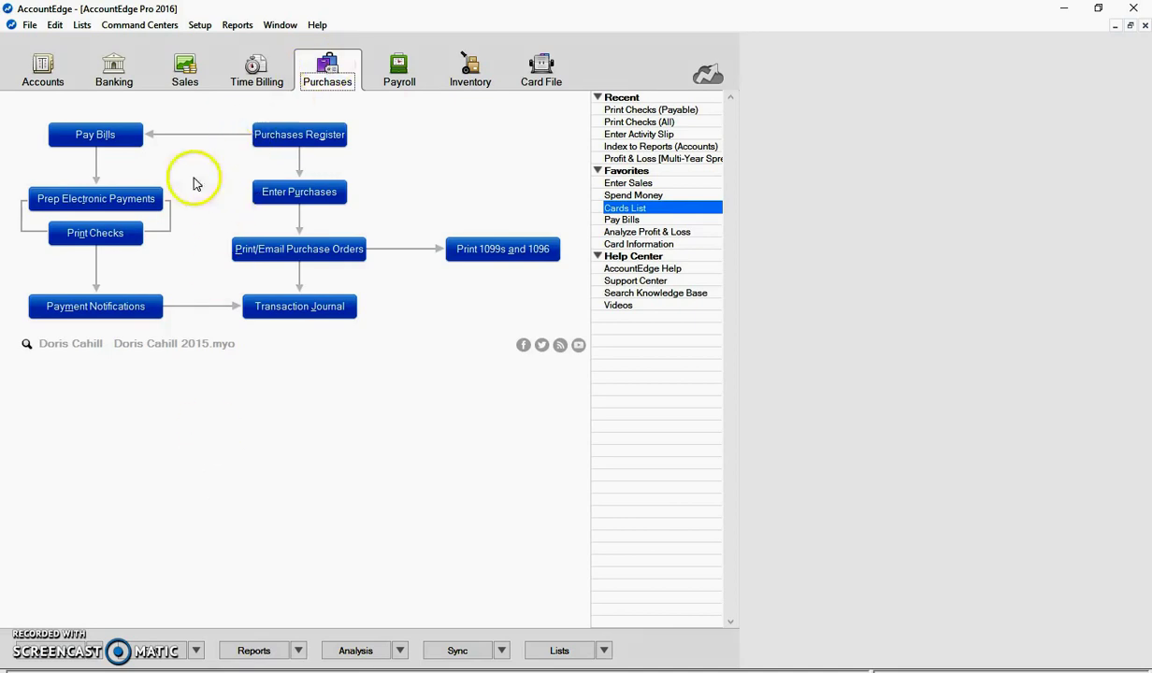
# Open the banking check-printing review and select the Laser 3-up Check form in its advanced filters.
pyautogui.click(109, 65)
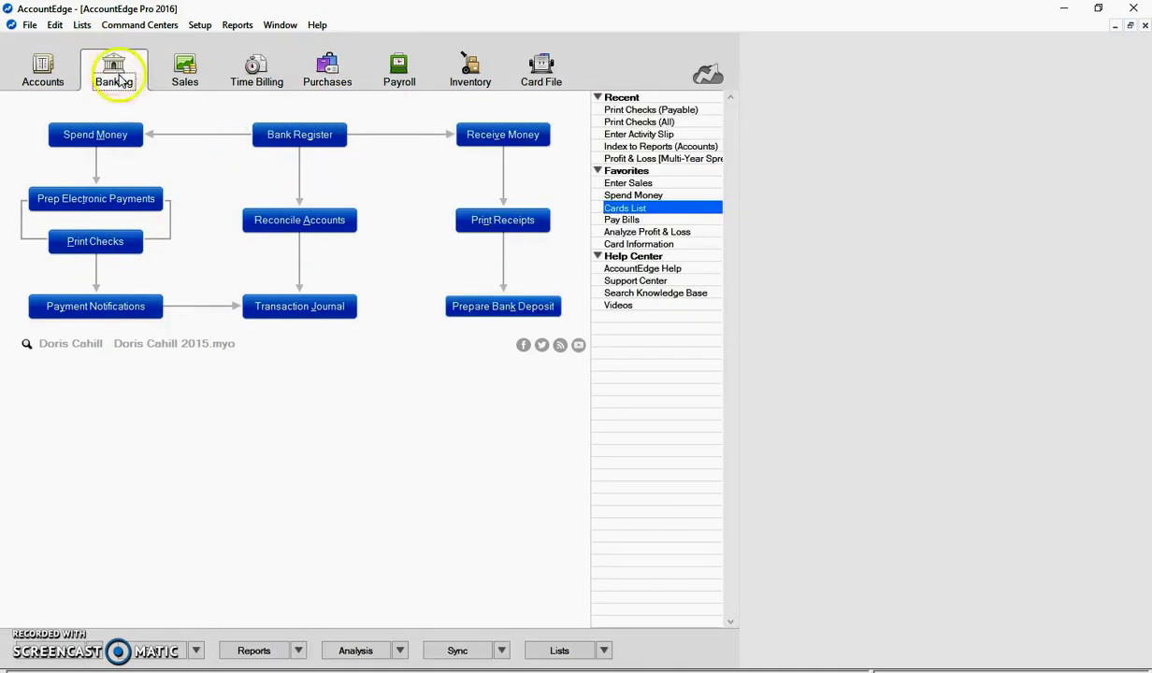
pyautogui.click(81, 245)
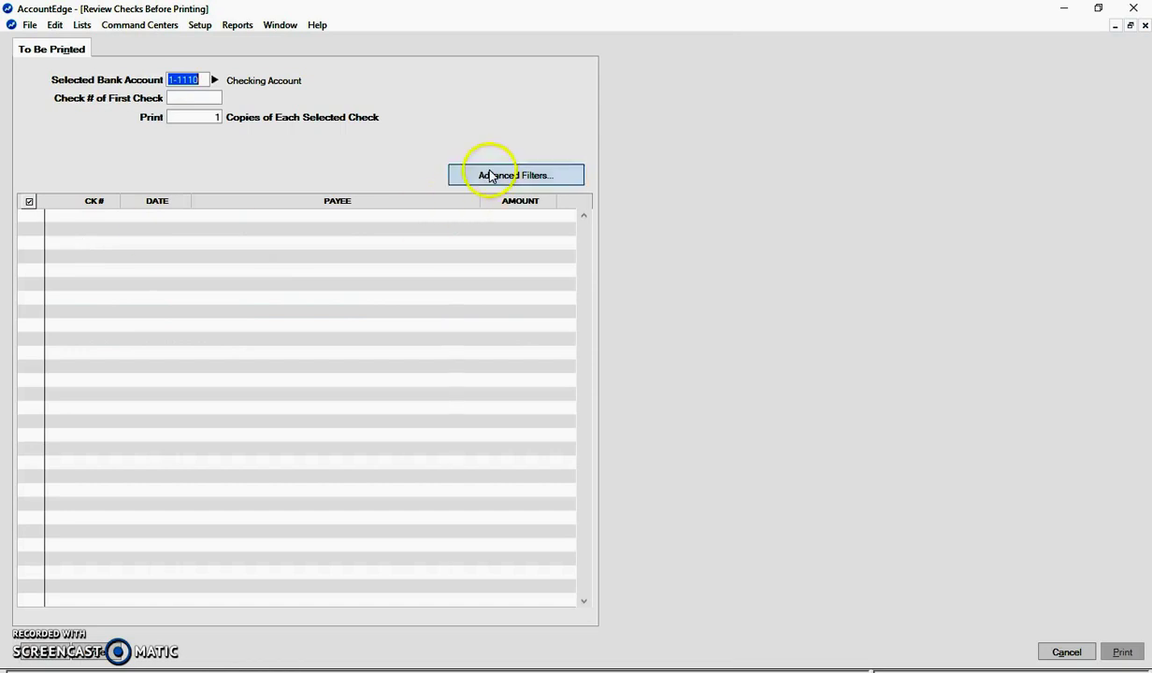
pyautogui.click(492, 177)
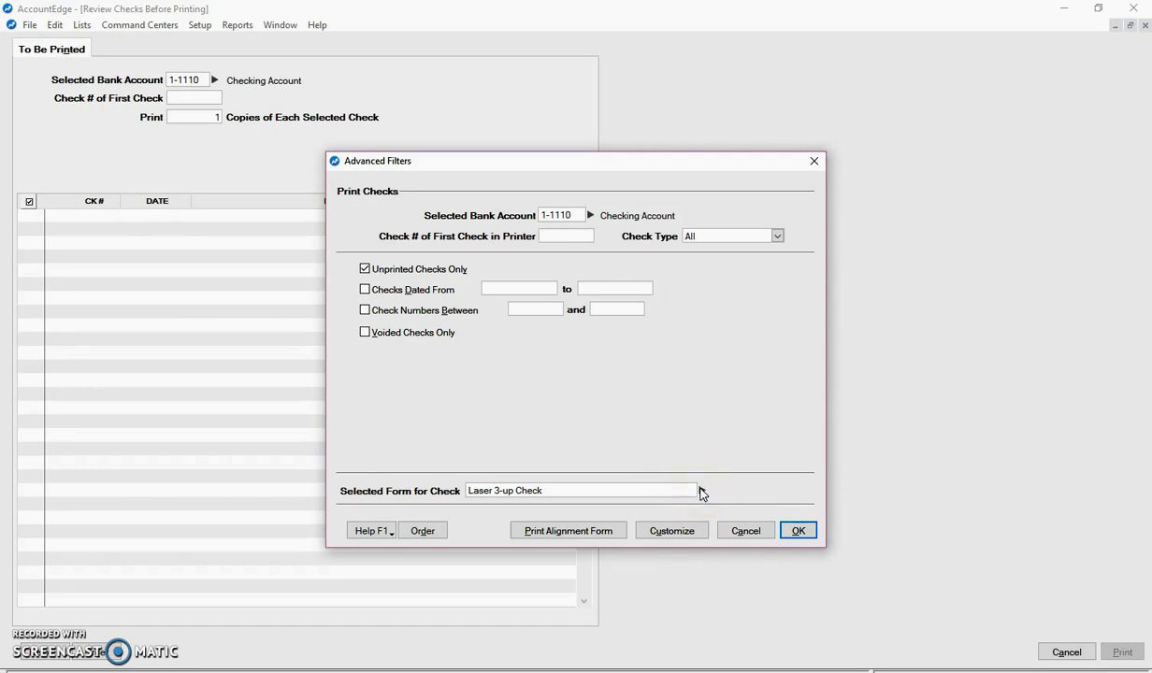
pyautogui.click(702, 492)
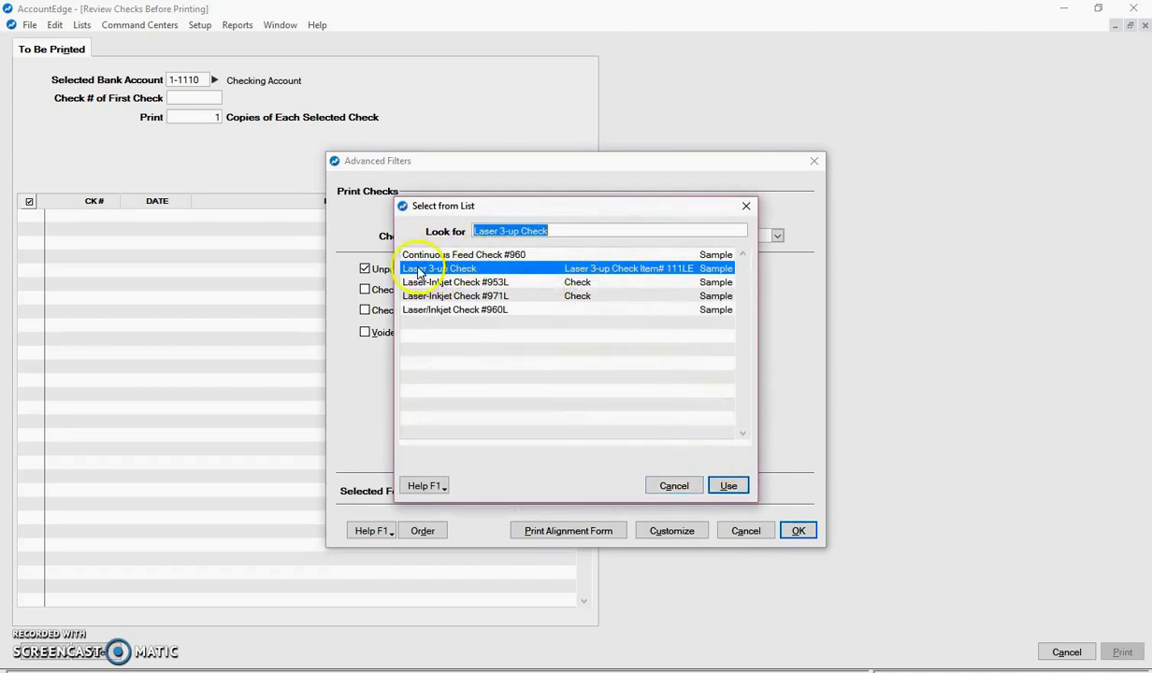
pyautogui.click(729, 487)
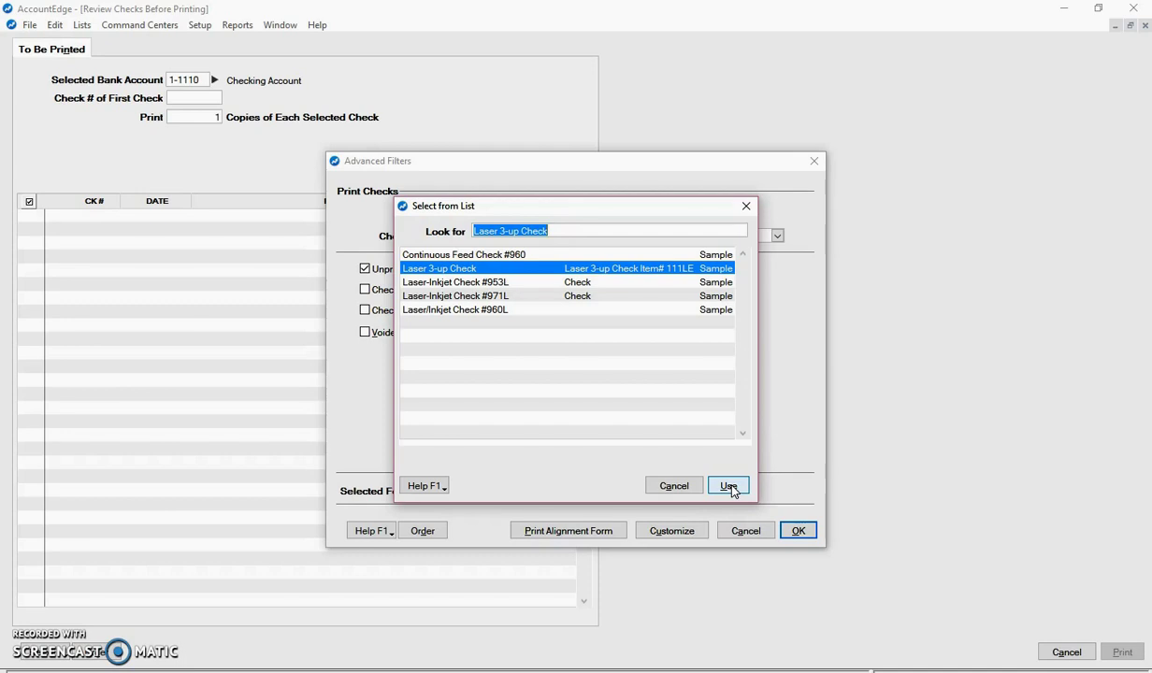
pyautogui.click(729, 487)
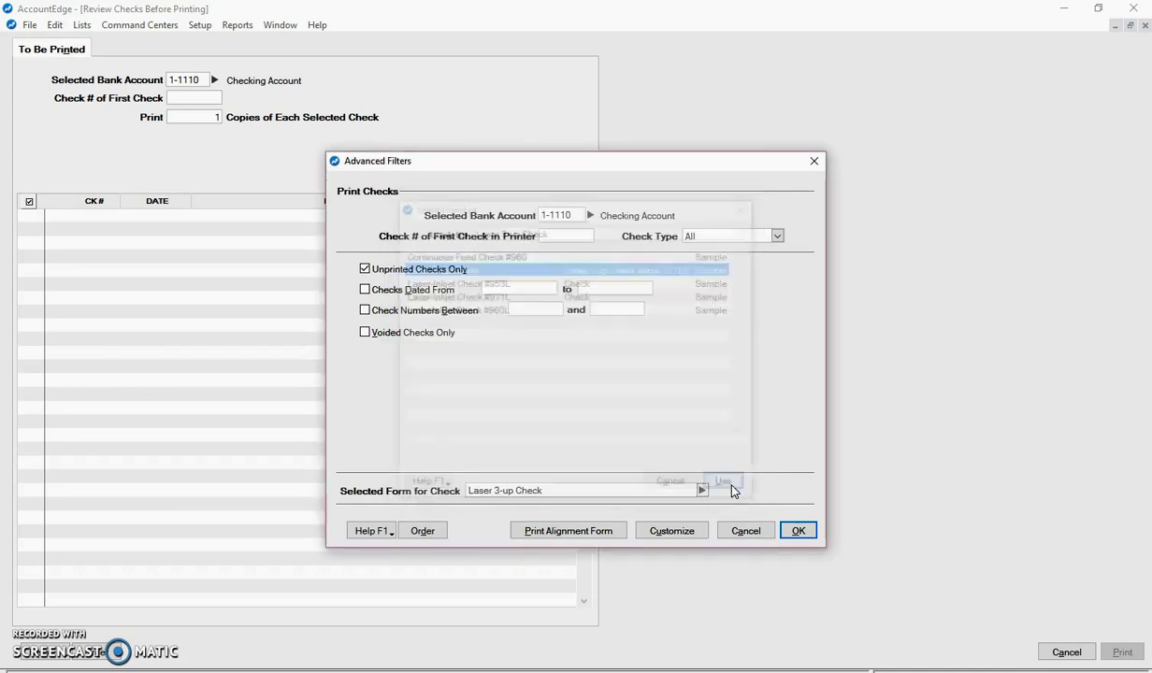
# Customize the selected check form and save it as a new form, entering the owner's first name as the form file name.
pyautogui.click(660, 531)
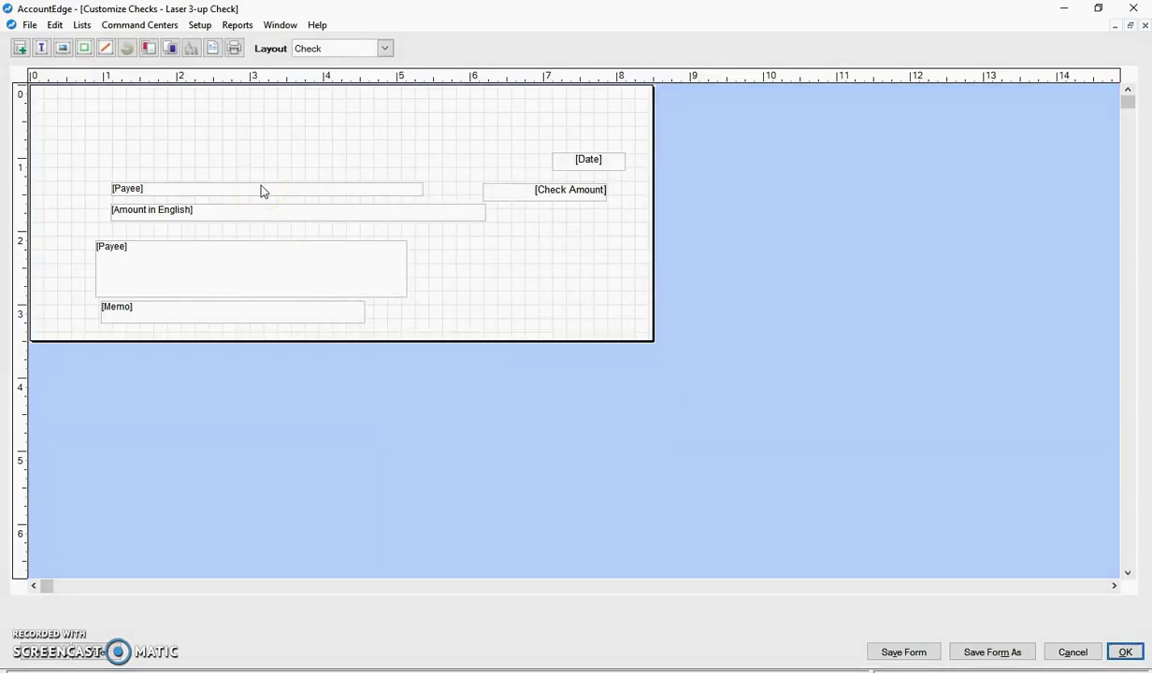
pyautogui.click(223, 103)
pyautogui.click(504, 257)
pyautogui.click(1004, 657)
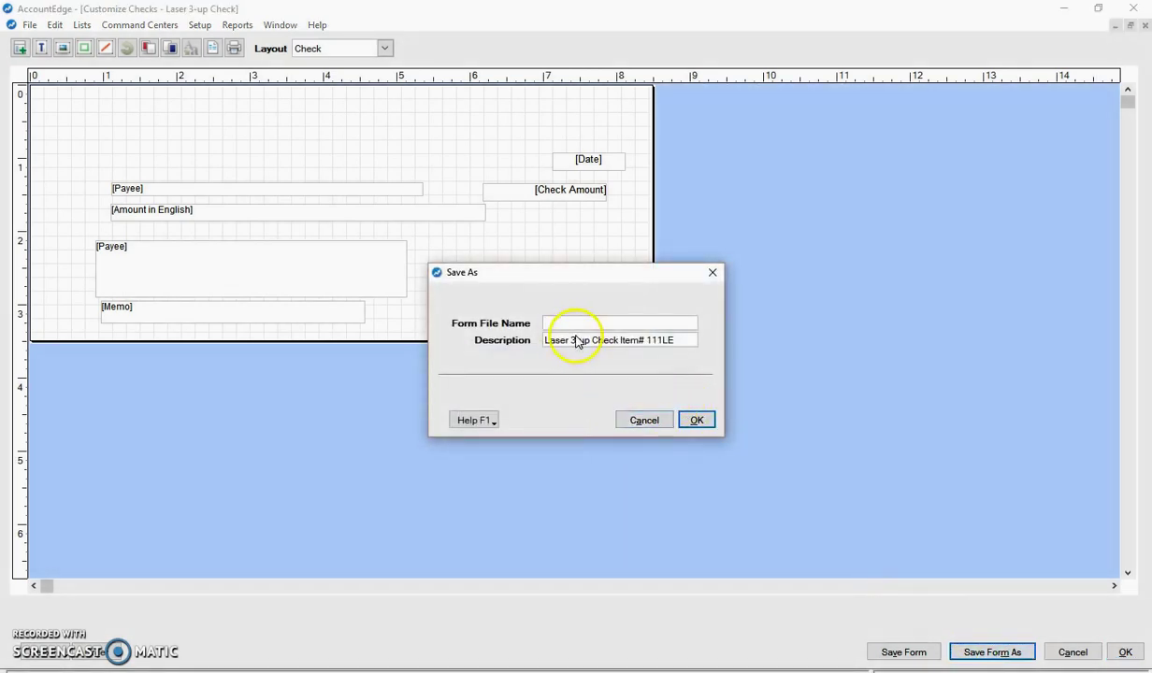
pyautogui.write('doris')
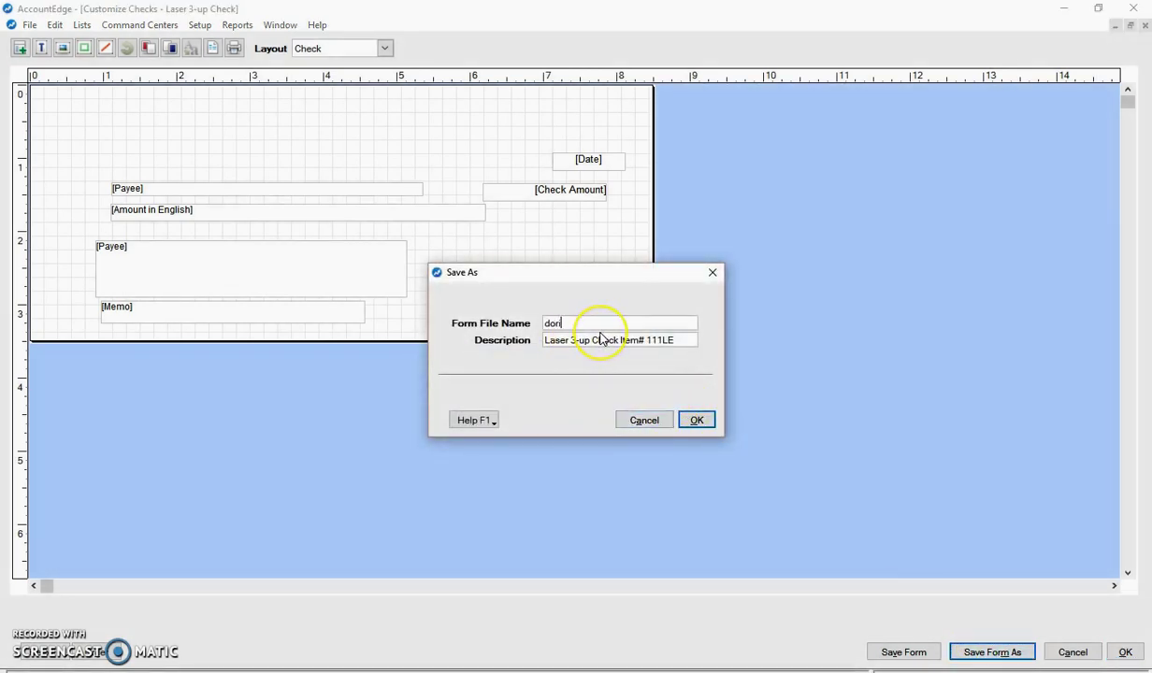
pyautogui.click(697, 421)
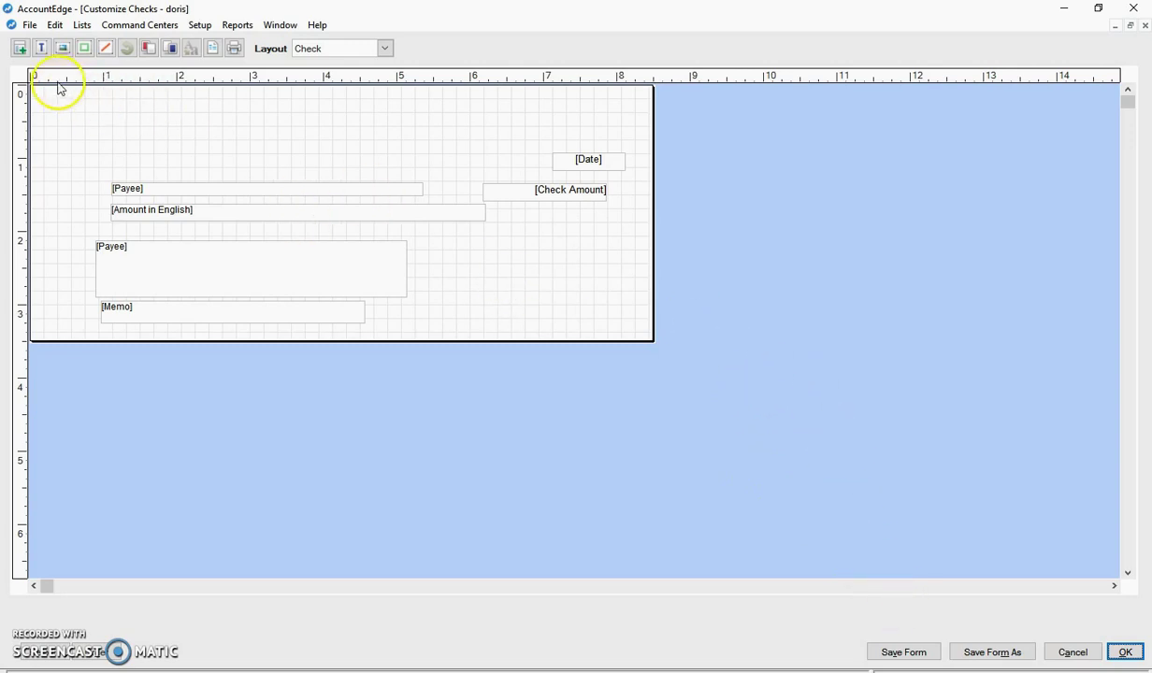
pyautogui.click(19, 49)
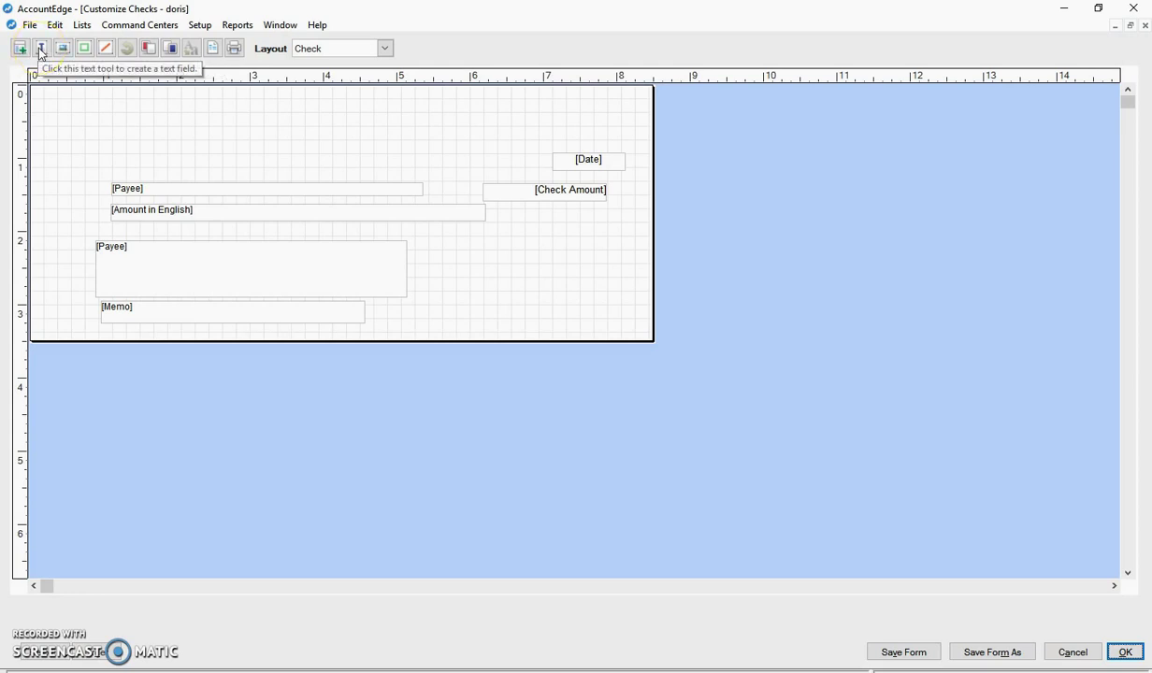
pyautogui.click(41, 52)
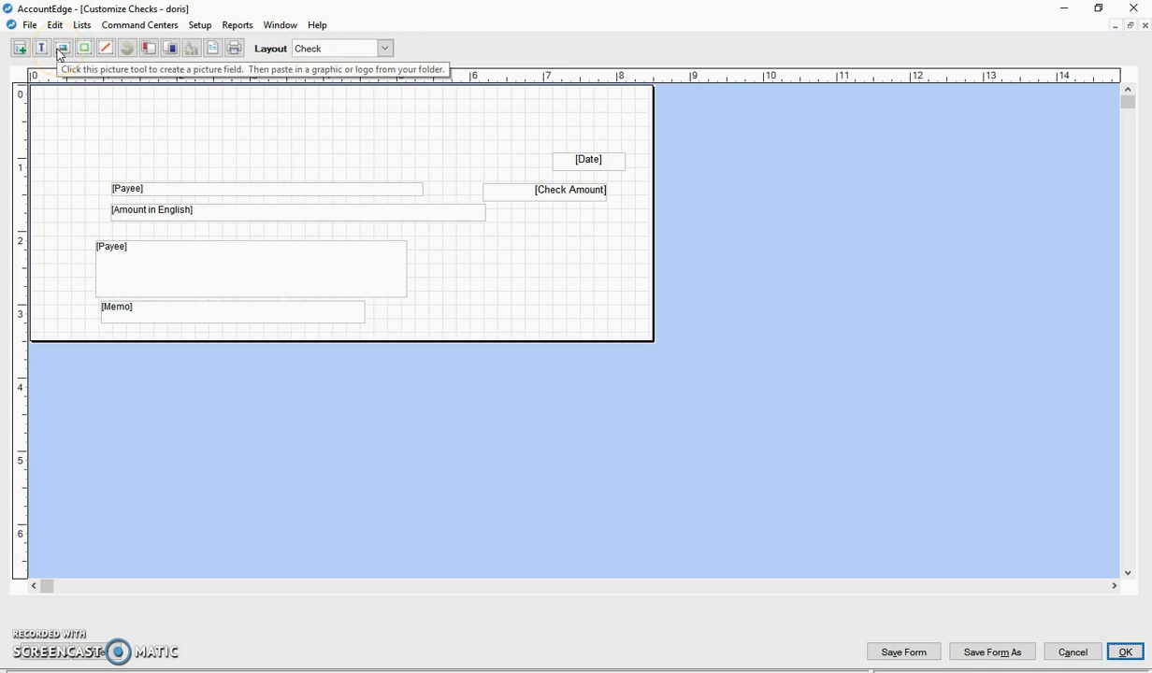
pyautogui.click(82, 52)
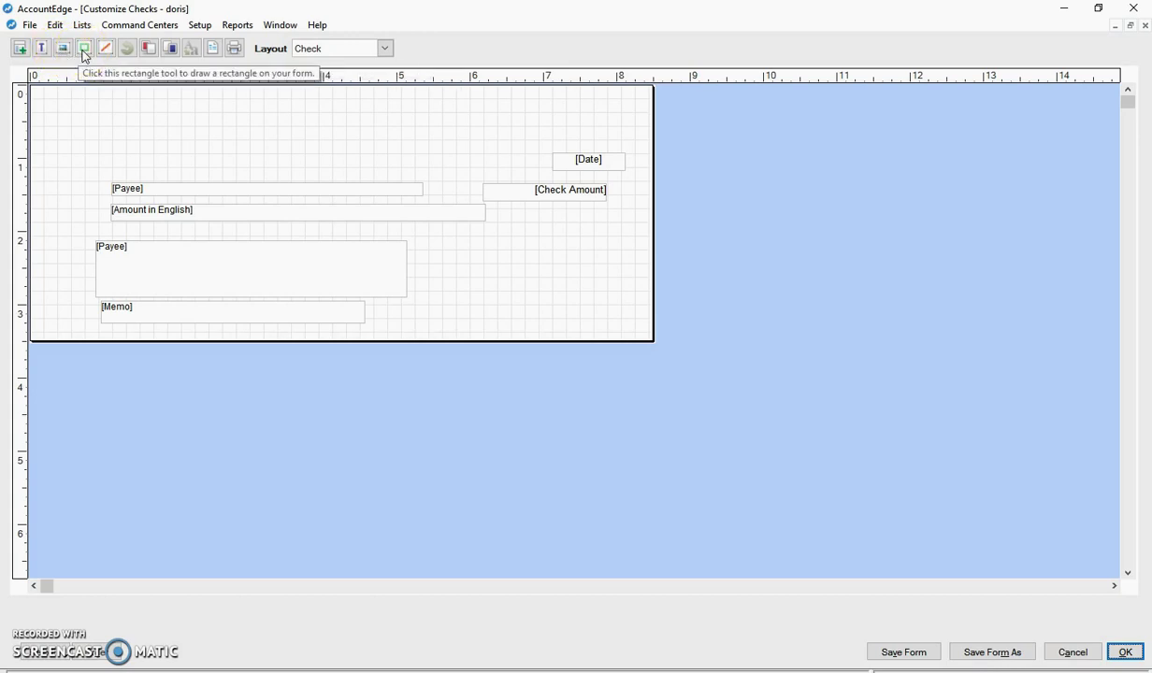
pyautogui.click(105, 51)
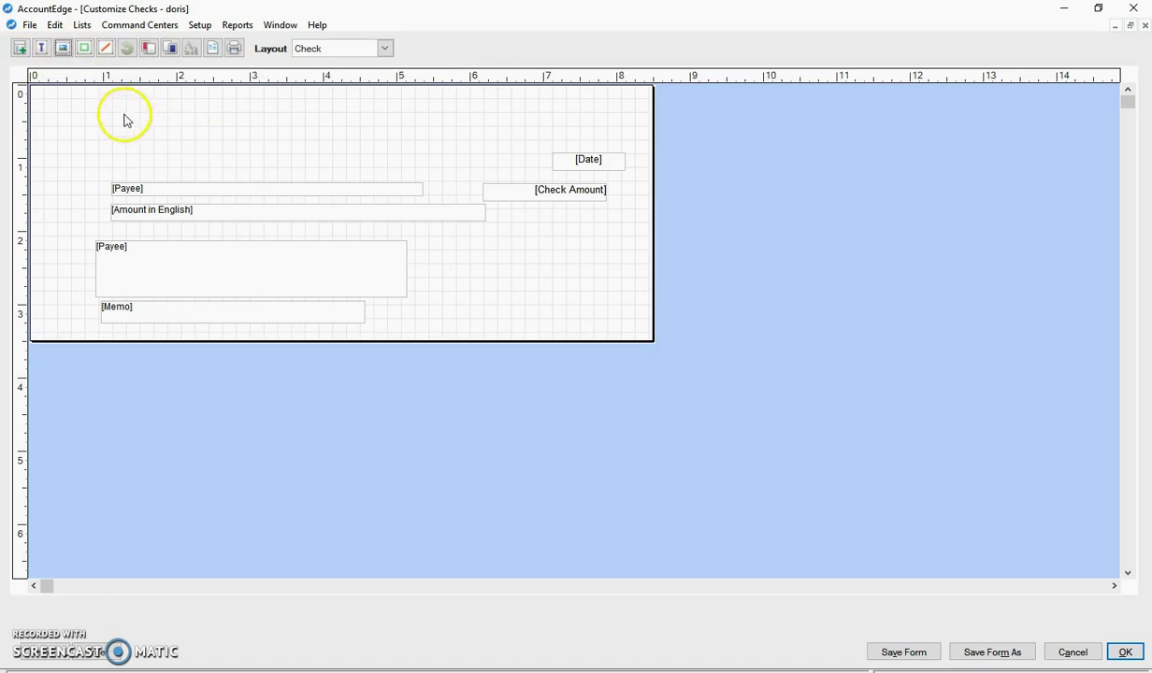
# Place a picture field at the check's upper-left corner and load the portrait photo from the fav pics folder into it.
pyautogui.click(63, 54)
pyautogui.click(93, 105)
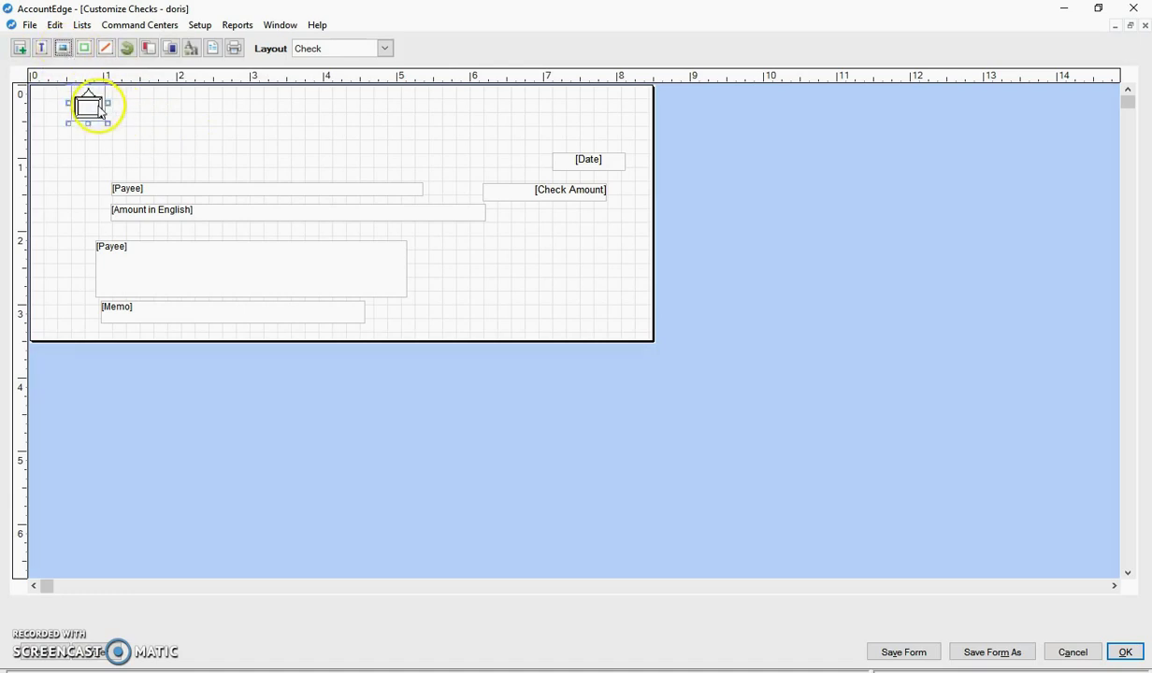
pyautogui.doubleClick(90, 108)
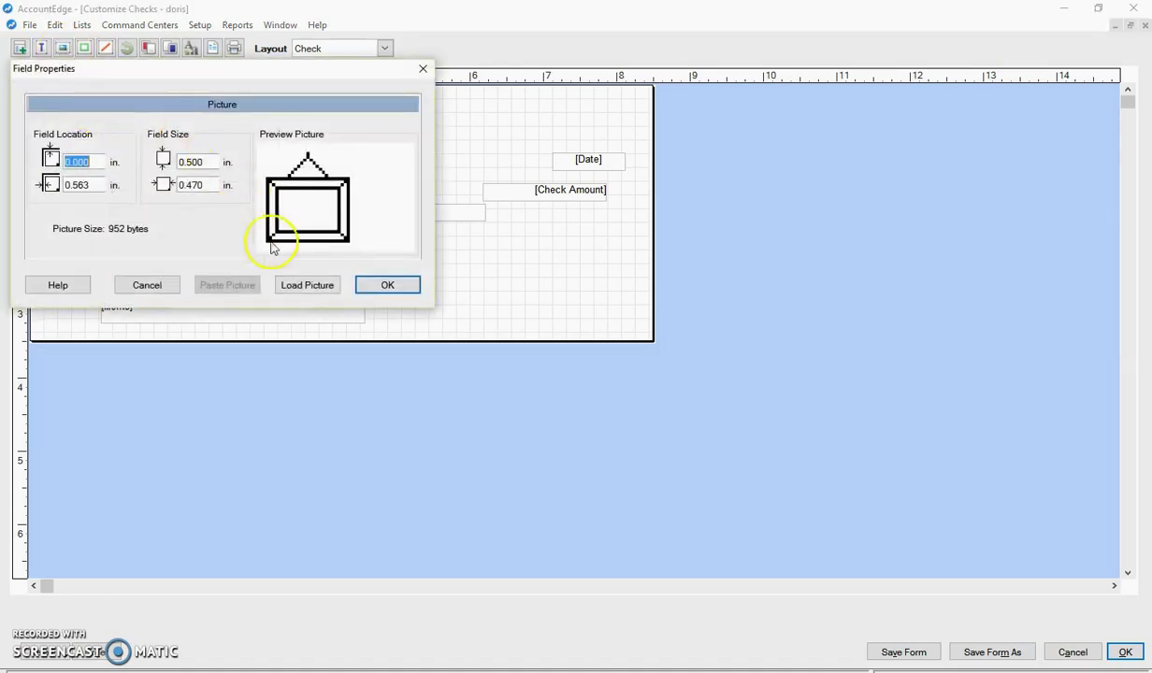
pyautogui.click(303, 285)
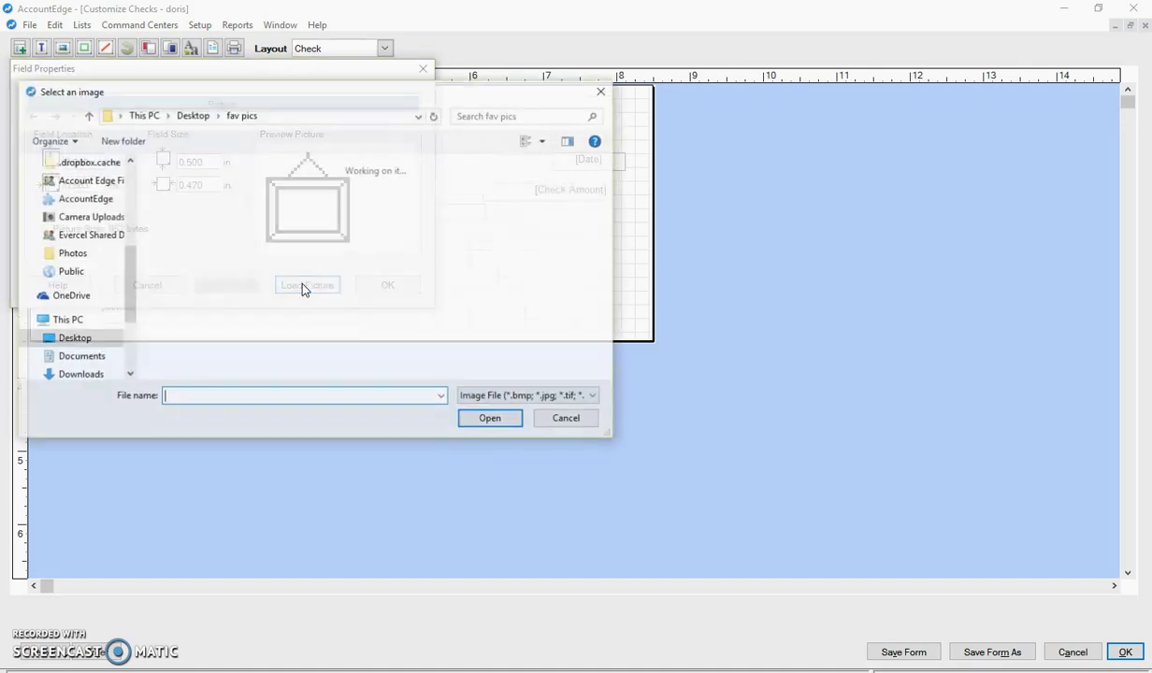
pyautogui.click(365, 266)
pyautogui.doubleClick(365, 265)
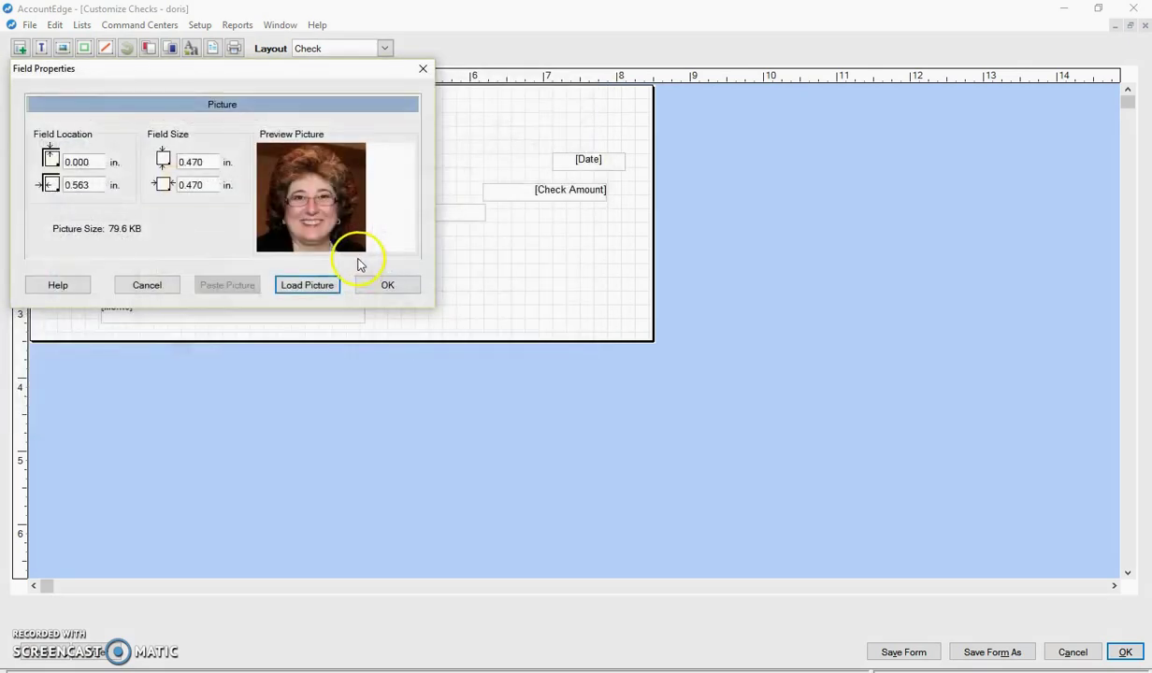
pyautogui.click(387, 285)
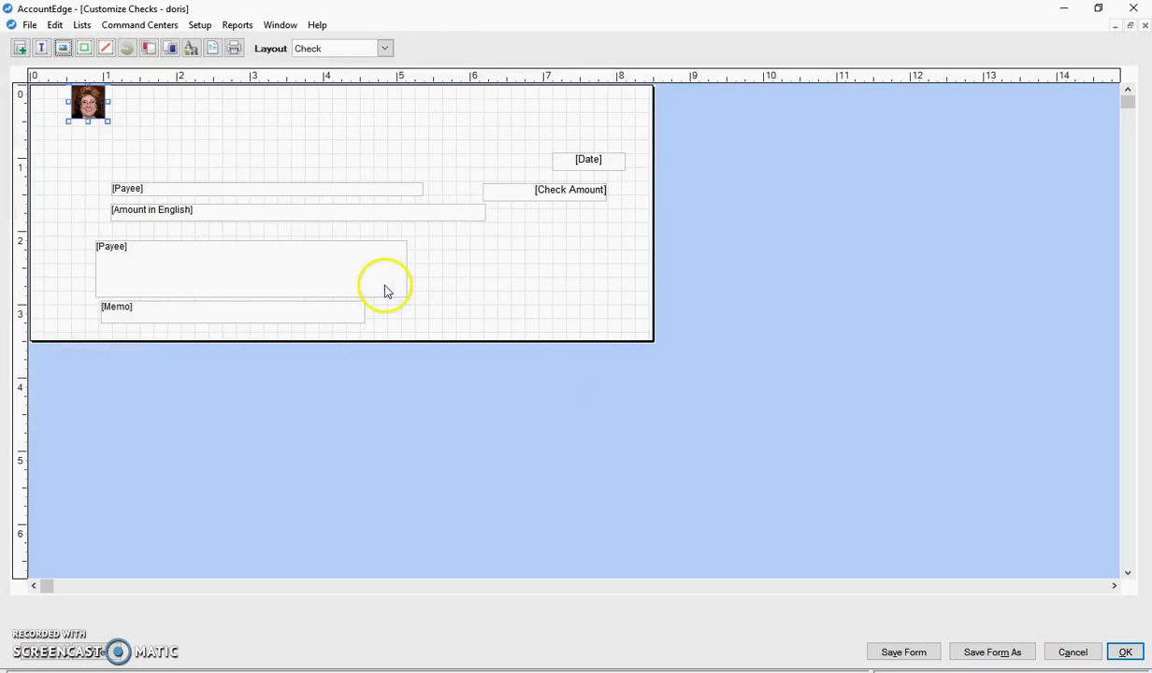
# Enlarge the portrait picture to about 0.68 in square and check its field size.
pyautogui.moveTo(108, 123); pyautogui.dragTo(203, 141)
pyautogui.moveTo(101, 125)
pyautogui.mouseDown()
pyautogui.moveTo(119, 137)
pyautogui.moveTo(103, 121)
pyautogui.mouseUp()
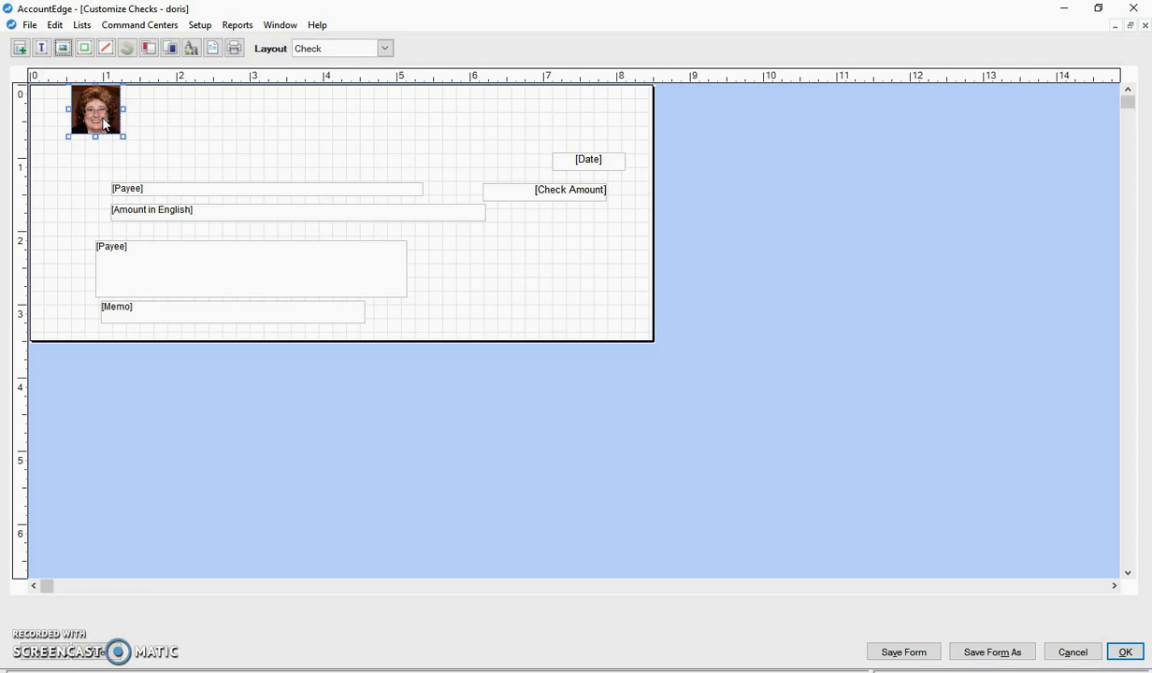
pyautogui.doubleClick(103, 122)
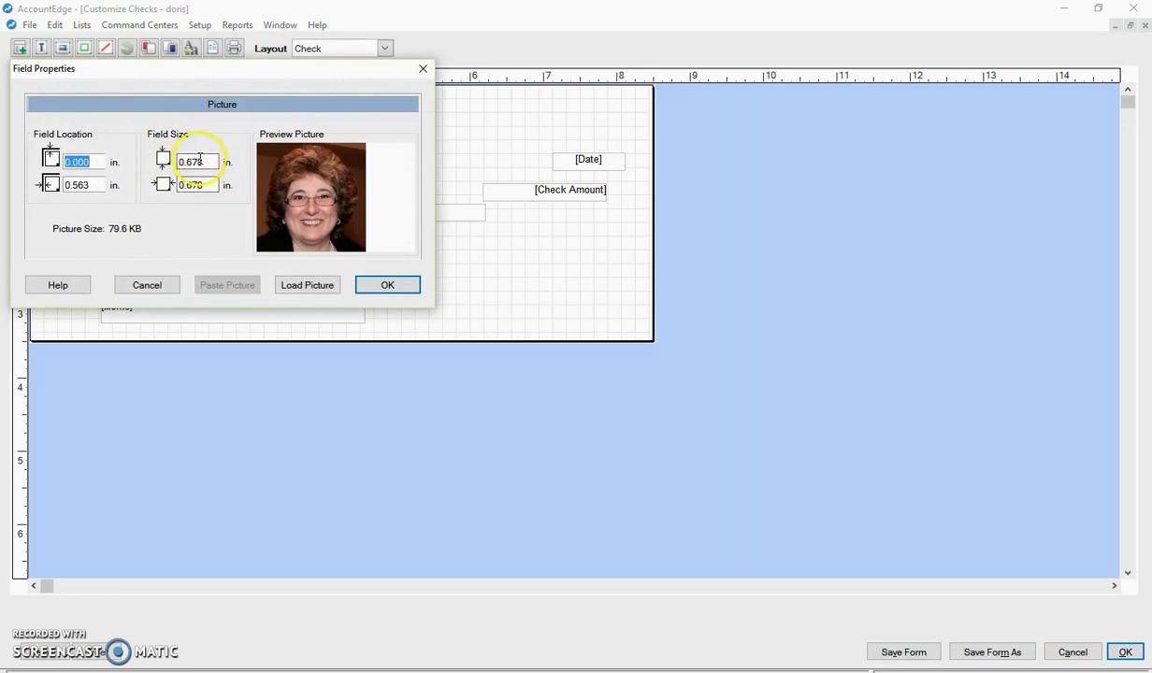
pyautogui.click(146, 285)
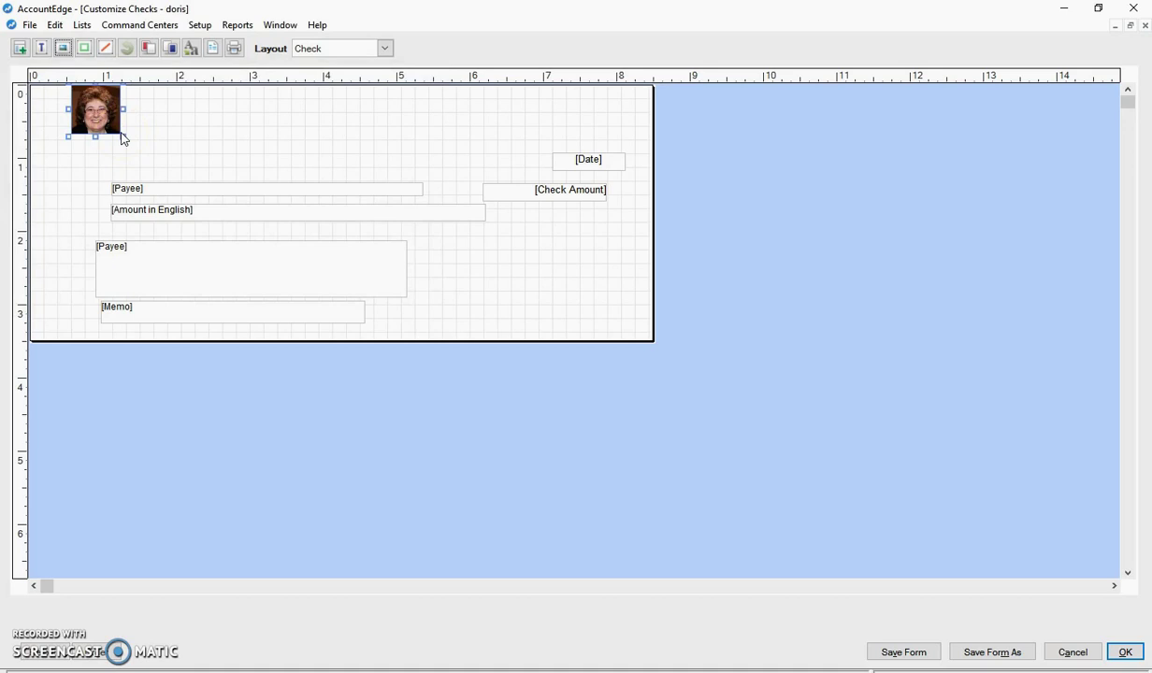
# Add the Company Address data field to the check and move it slightly down in the space above the payee line.
pyautogui.click(41, 52)
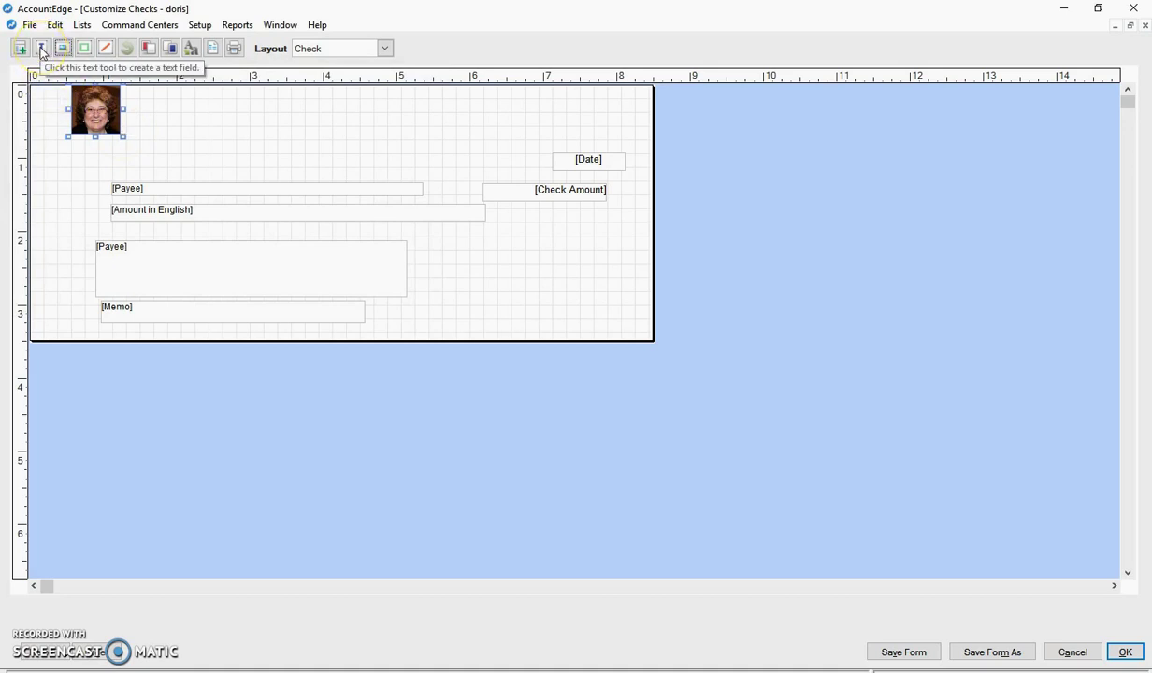
pyautogui.click(21, 49)
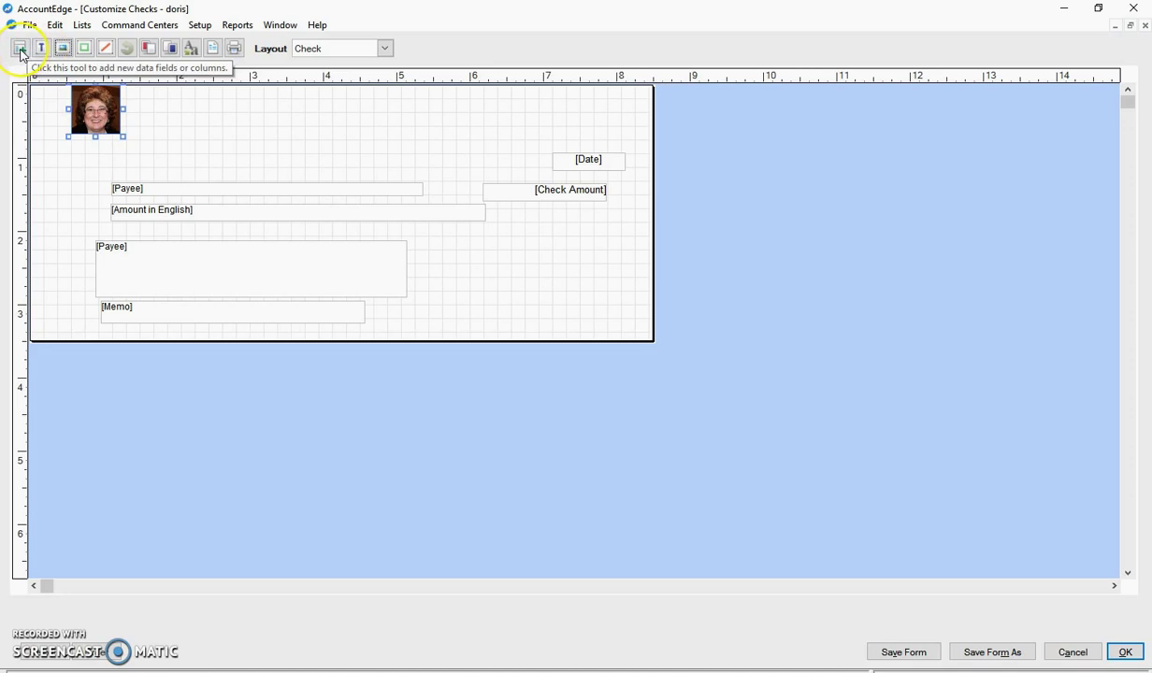
pyautogui.click(21, 52)
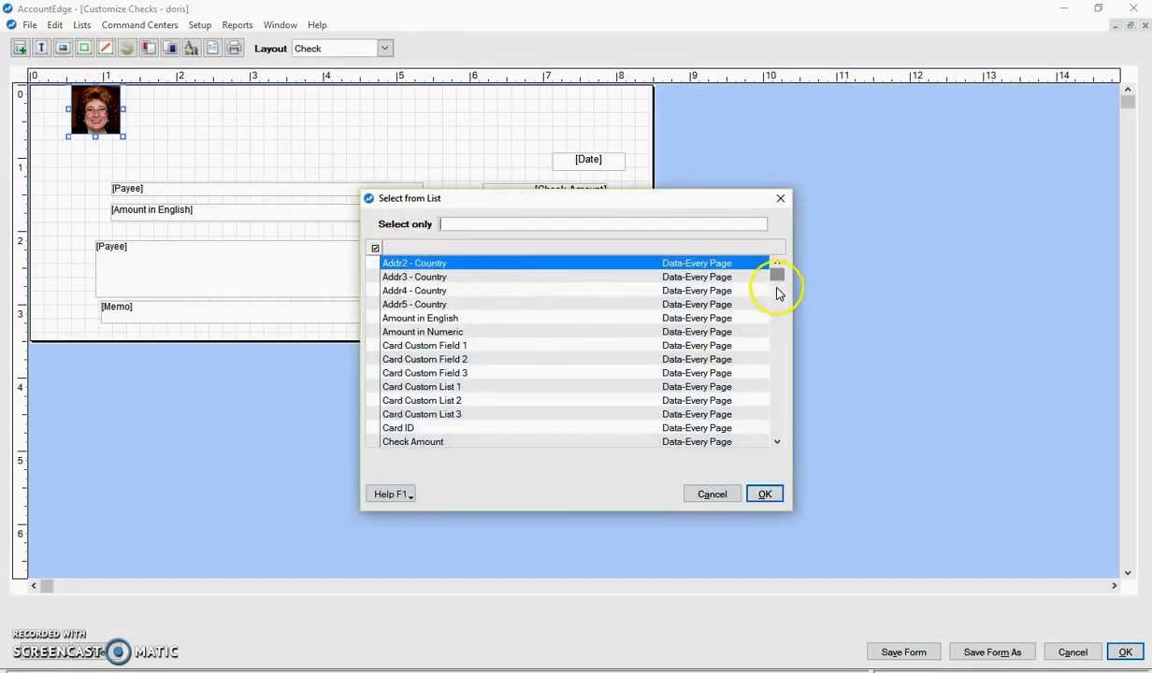
pyautogui.click(777, 442)
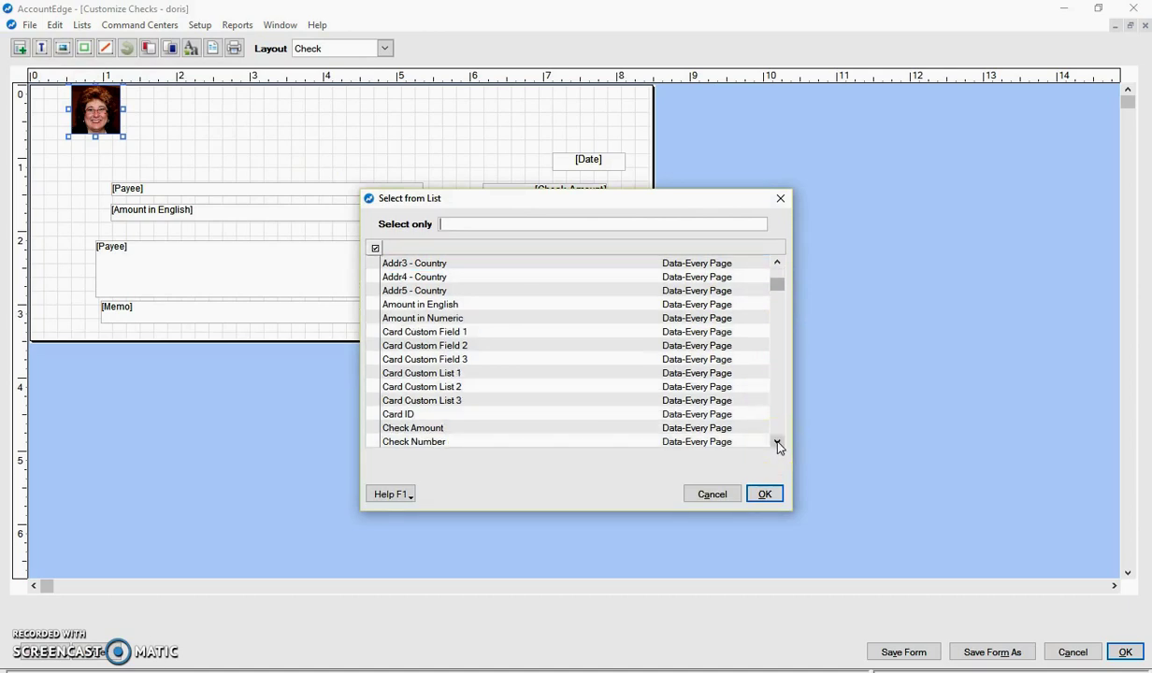
pyautogui.click(777, 442)
pyautogui.click(776, 442)
pyautogui.click(777, 442)
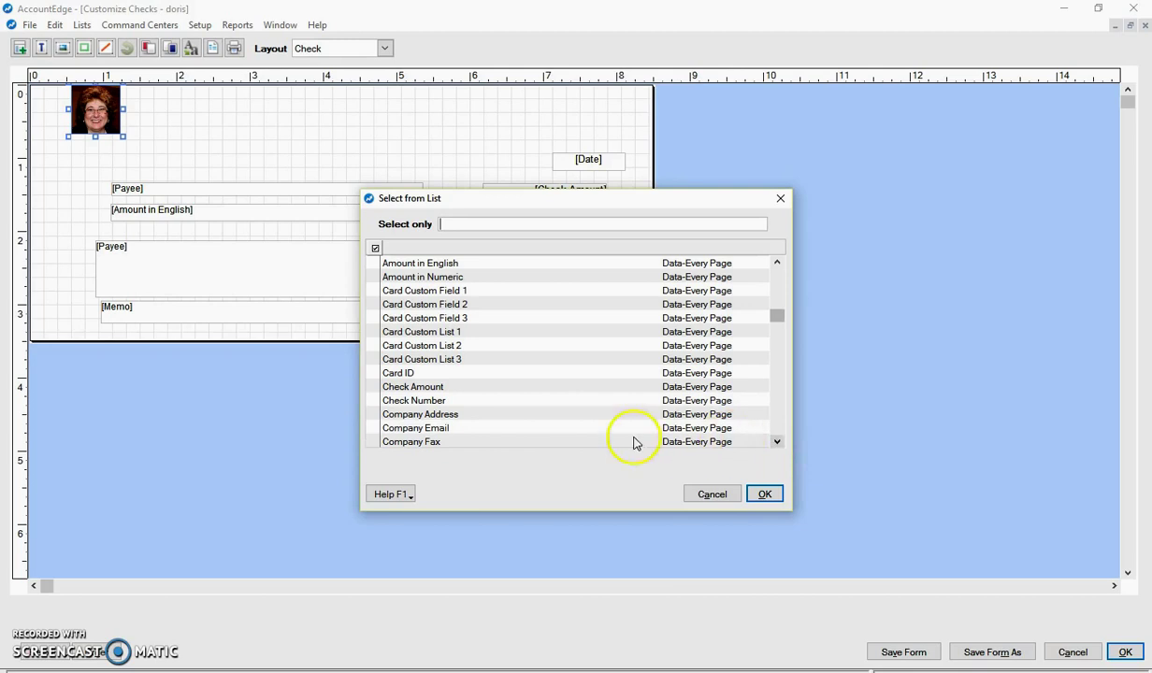
pyautogui.click(425, 414)
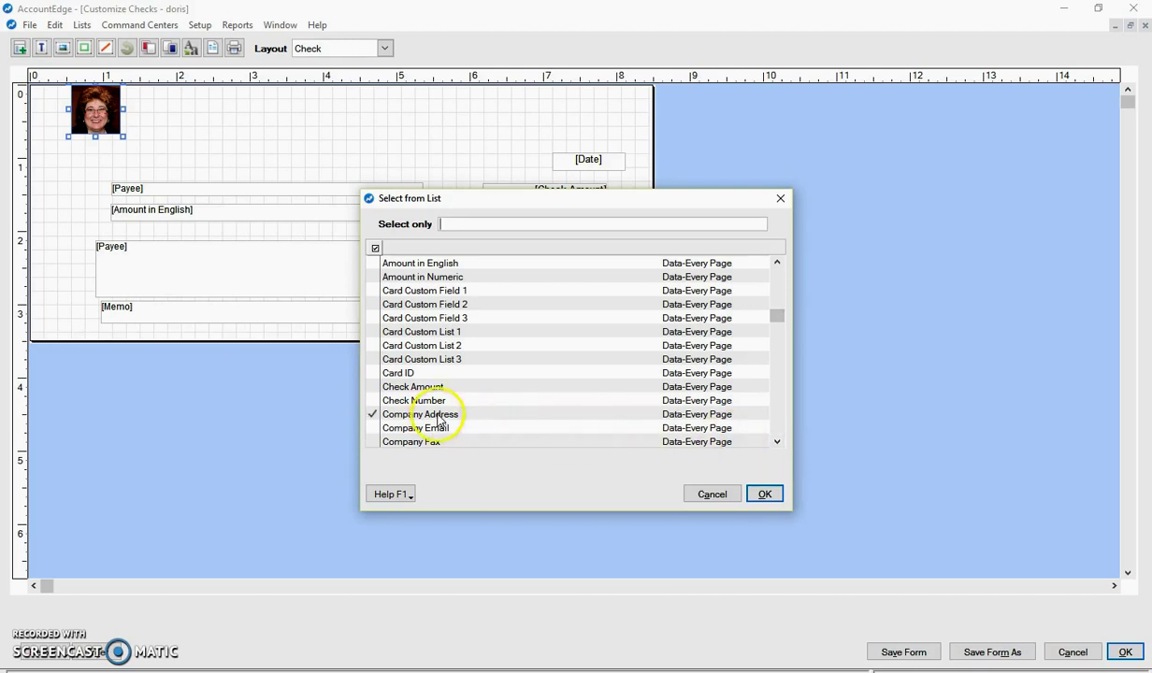
pyautogui.click(762, 494)
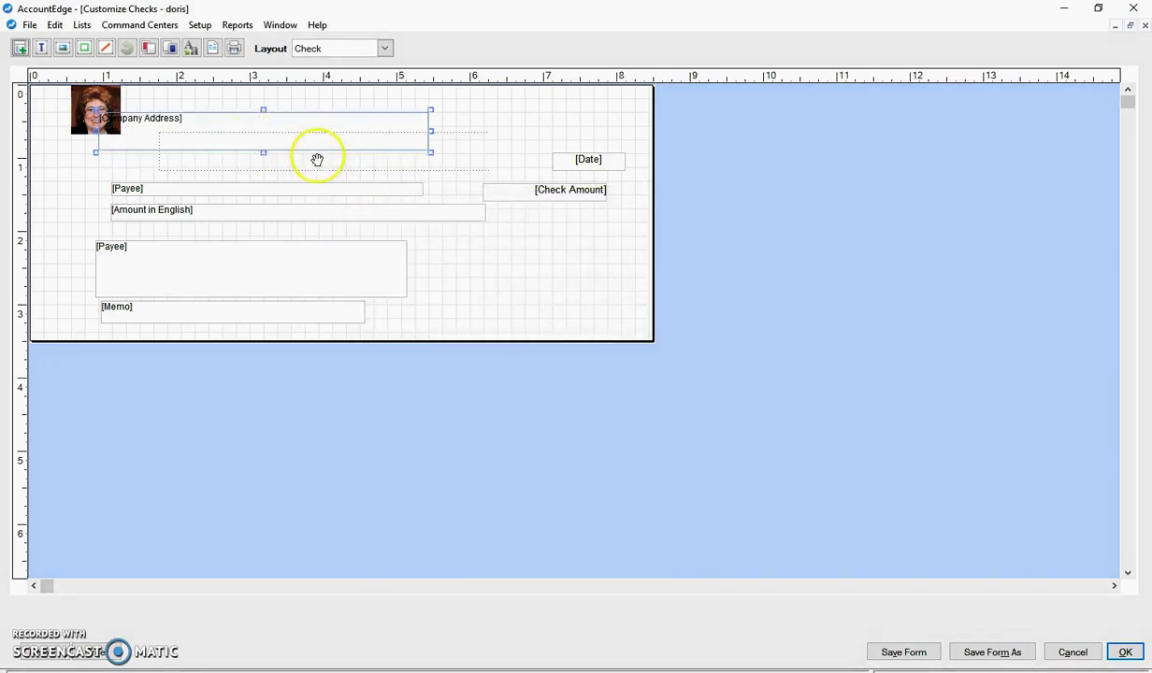
pyautogui.moveTo(266, 140); pyautogui.dragTo(264, 147)
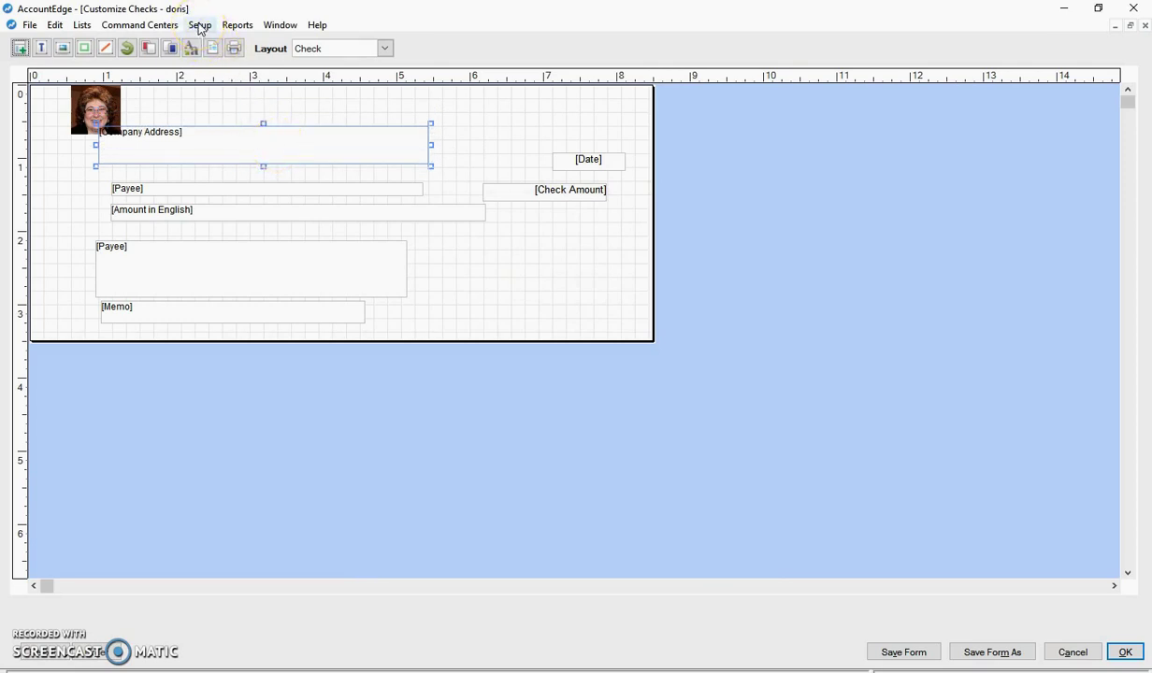
# Delete the Company Address field from the check form.
pyautogui.click(257, 158)
pyautogui.press('Delete')
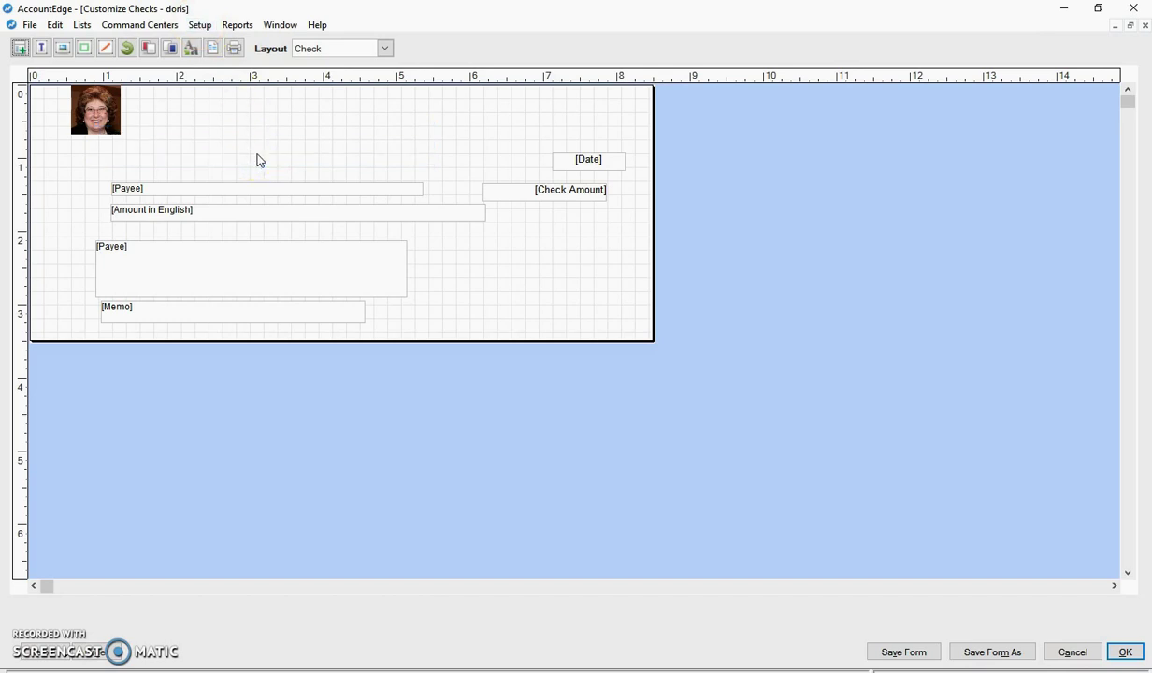
# Draw a horizontal line about 3.4 in long between the portrait picture and the upper payee field.
pyautogui.click(293, 137)
pyautogui.click(105, 50)
pyautogui.moveTo(82, 153); pyautogui.dragTo(334, 153)
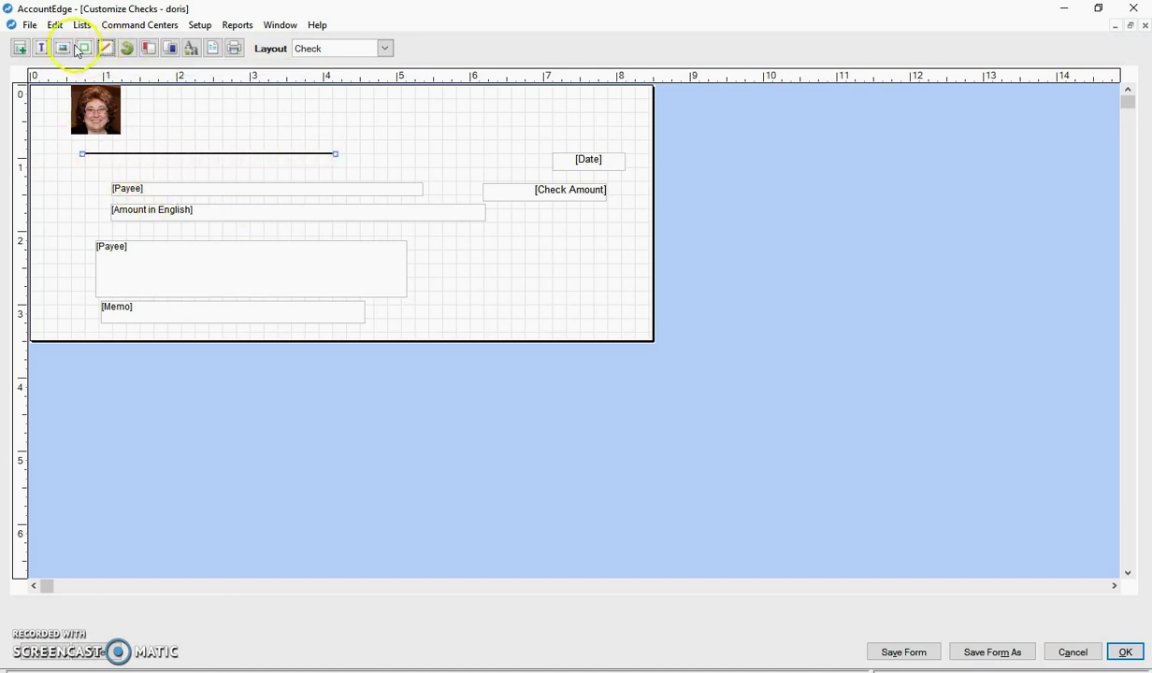
# Draw a rectangle about 1.04 in wide and 0.4 in high above the horizontal line's end nearest the date, with line size 6.
pyautogui.click(84, 49)
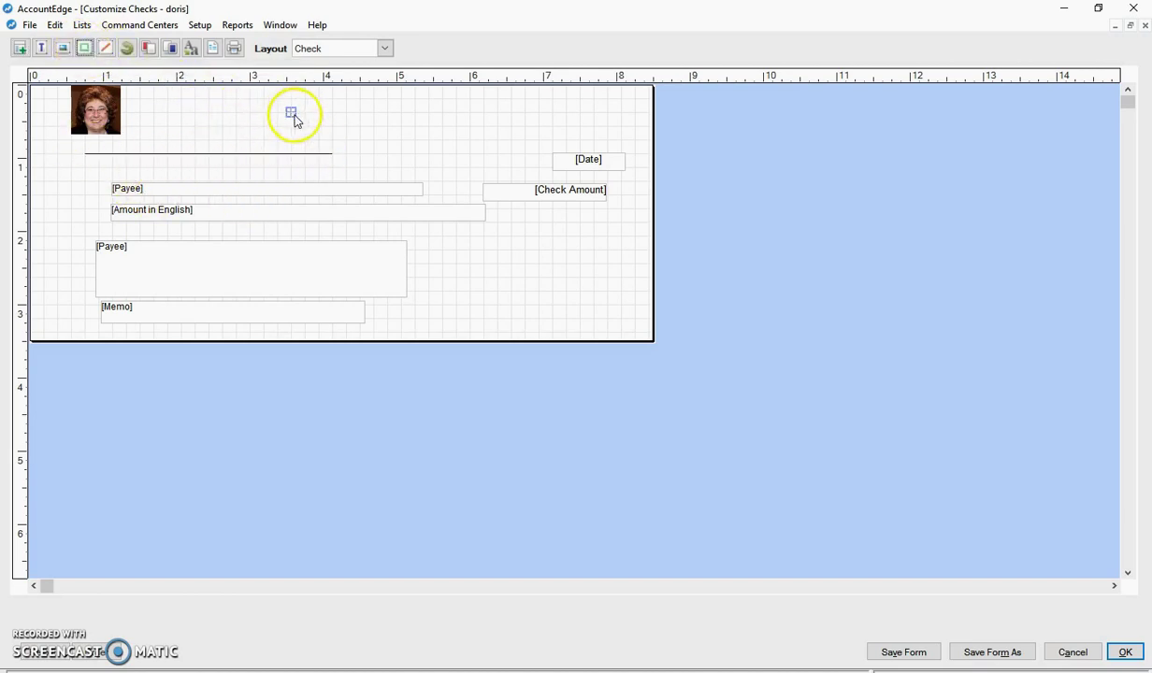
pyautogui.moveTo(289, 110); pyautogui.dragTo(369, 144)
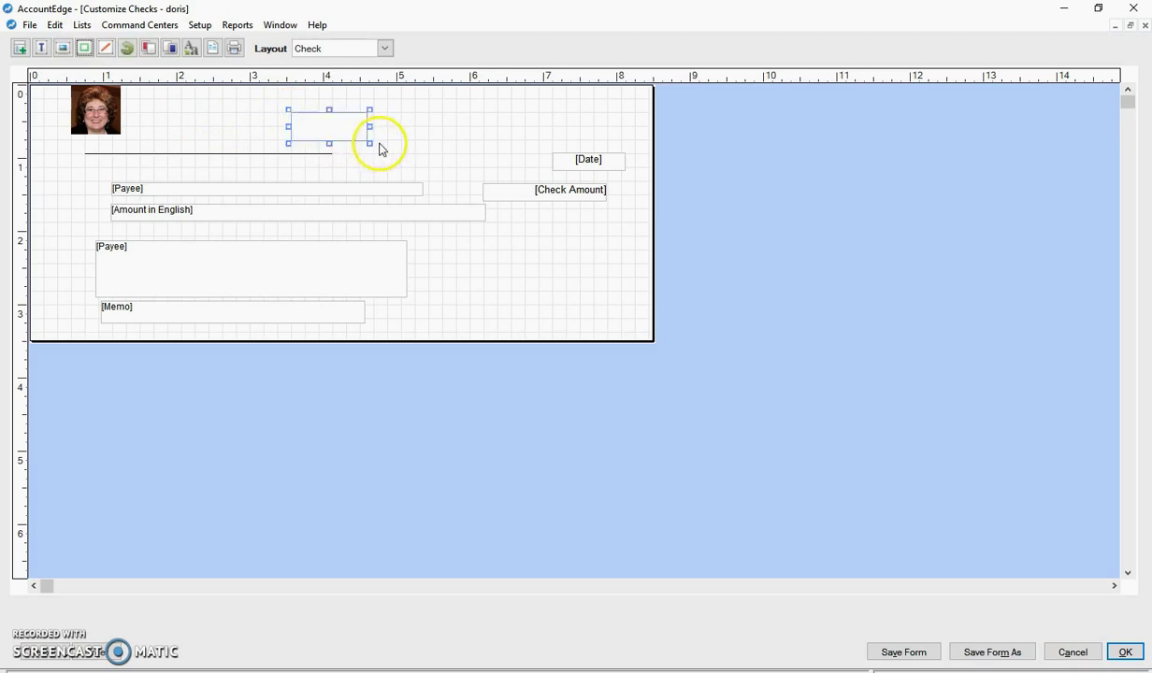
pyautogui.doubleClick(334, 128)
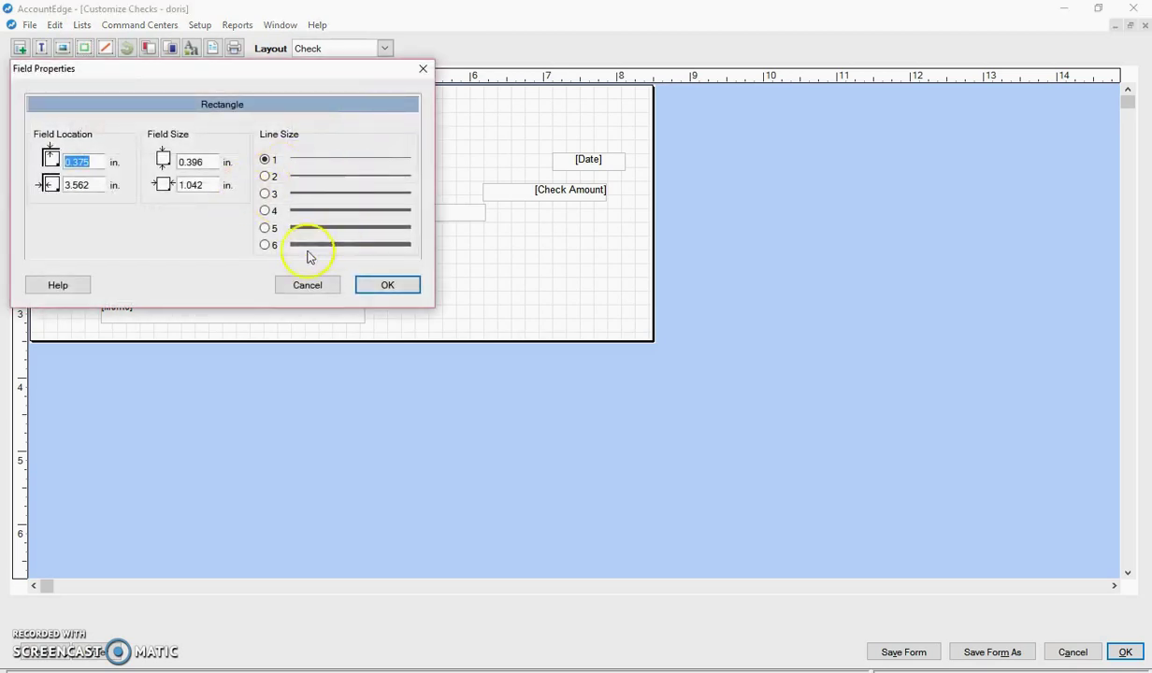
pyautogui.click(267, 245)
pyautogui.click(388, 286)
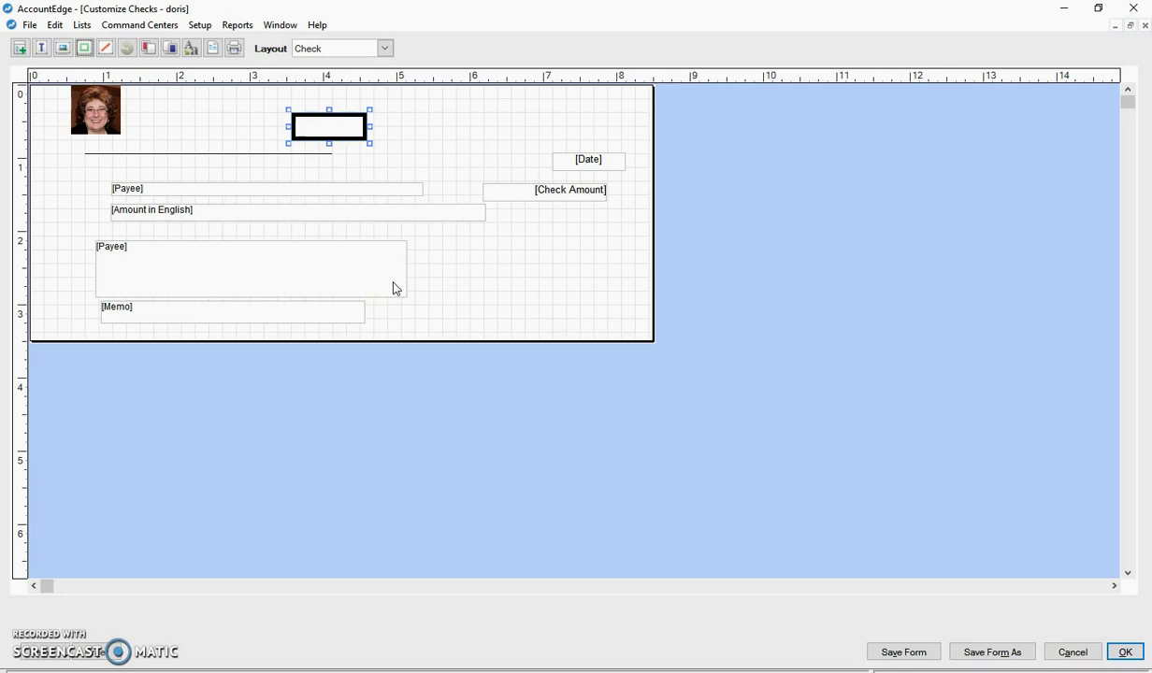
# Save the customized check form under its existing custom form name, overwriting the earlier version.
pyautogui.click(986, 655)
pyautogui.click(696, 420)
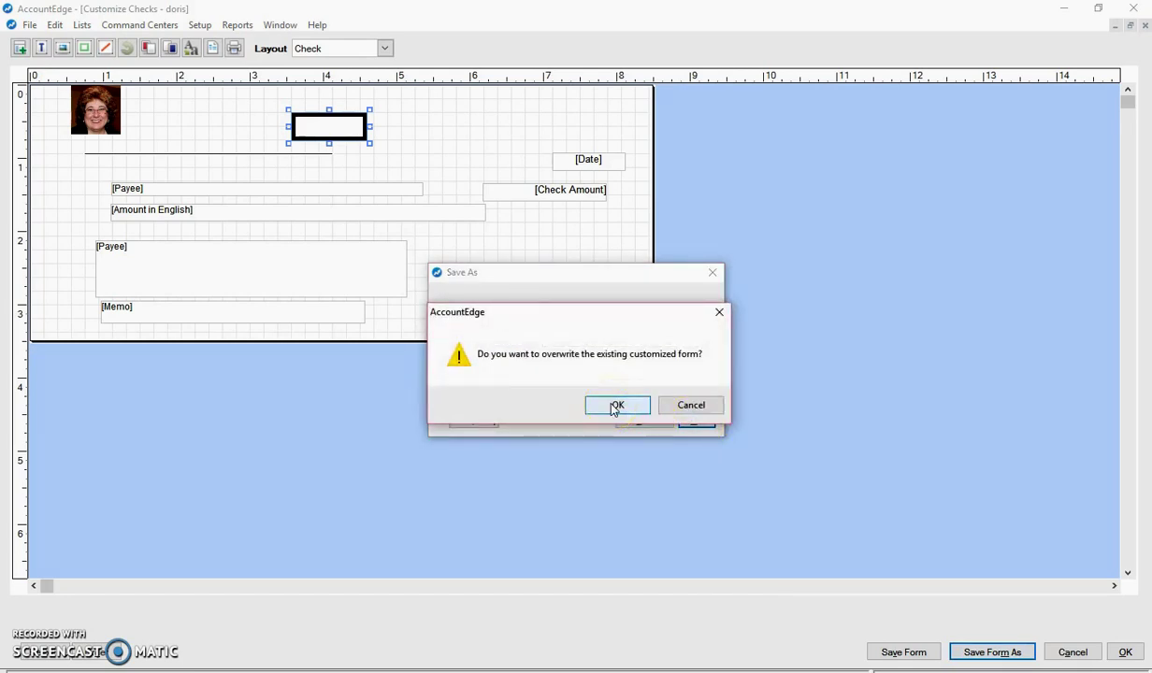
pyautogui.click(614, 406)
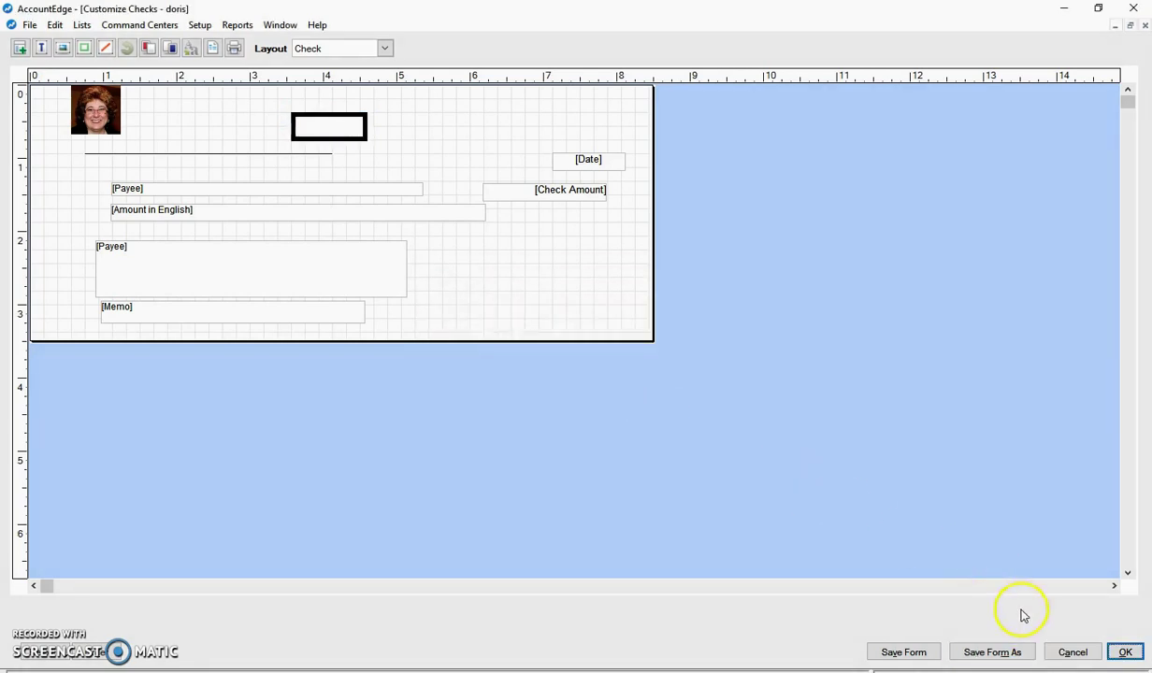
# Close the check customization and look through the list of available check forms for the saved custom form, keeping the current selection.
pyautogui.click(1125, 652)
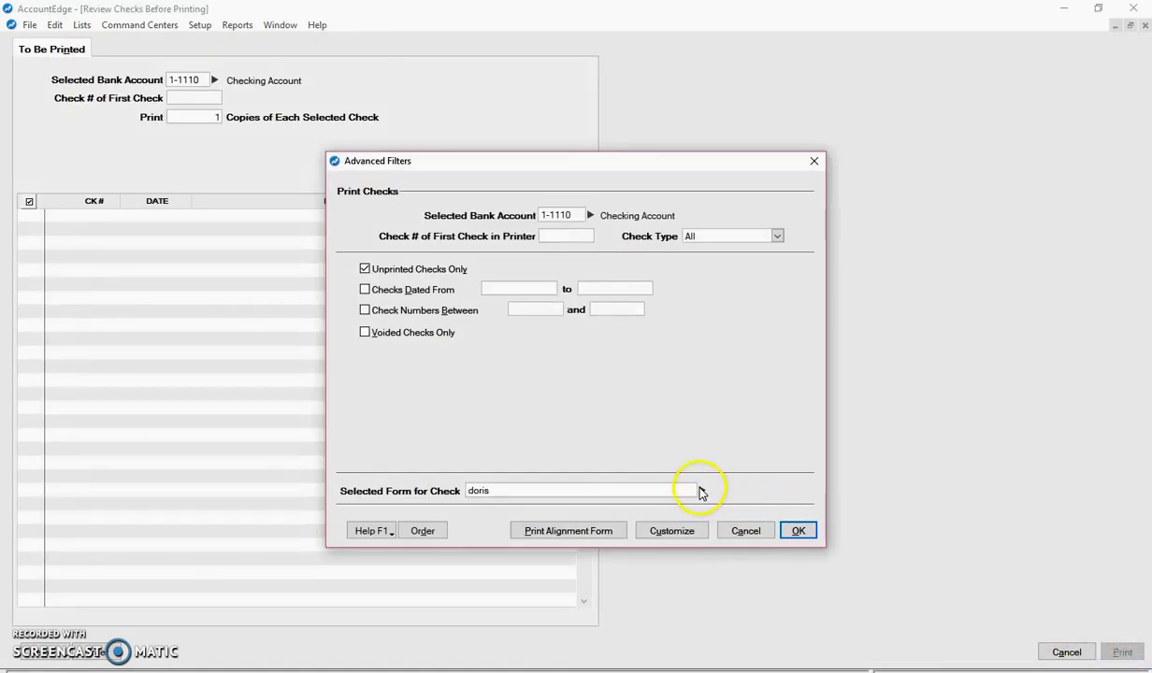
pyautogui.click(700, 493)
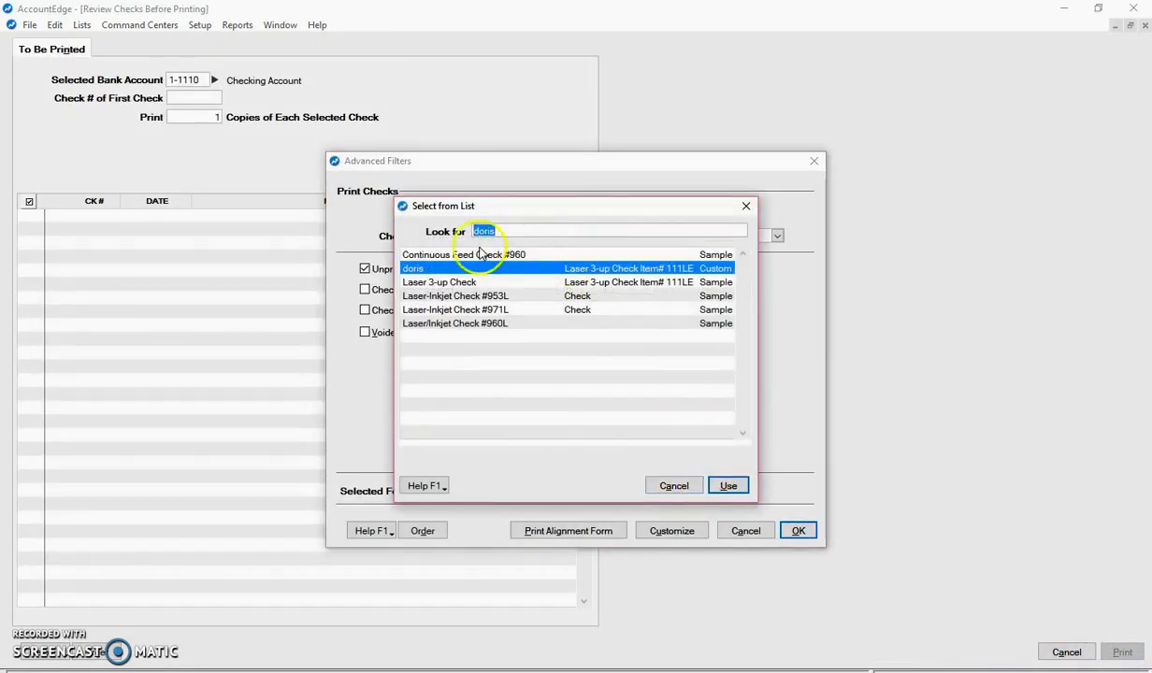
pyautogui.click(666, 485)
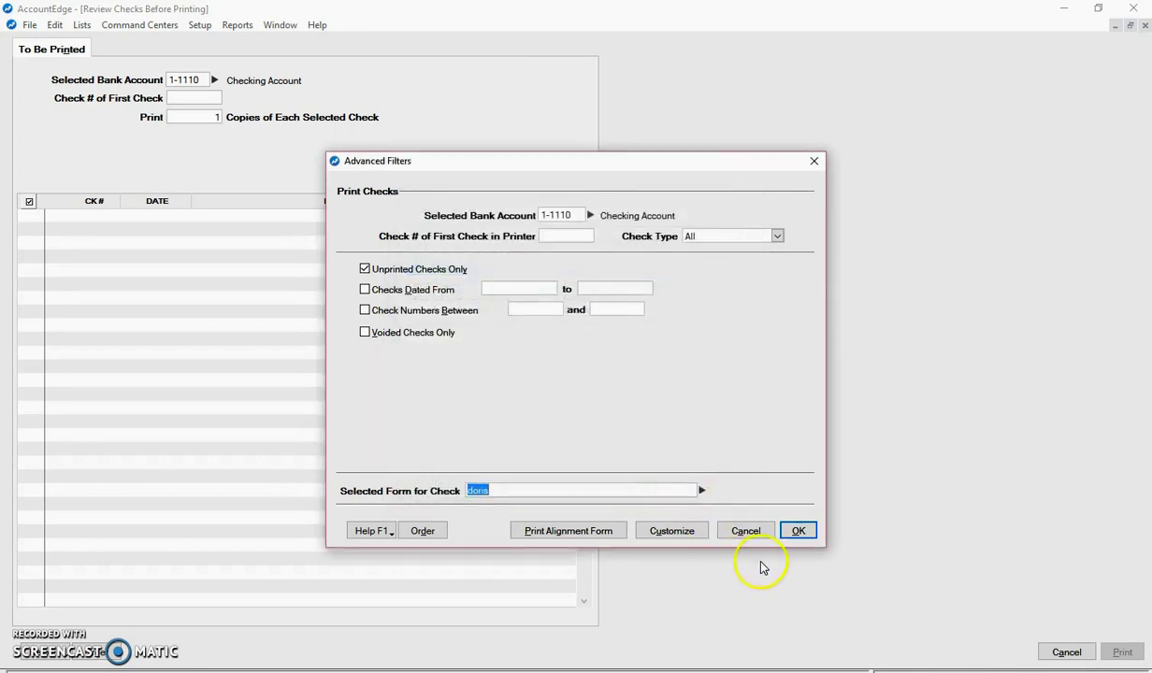